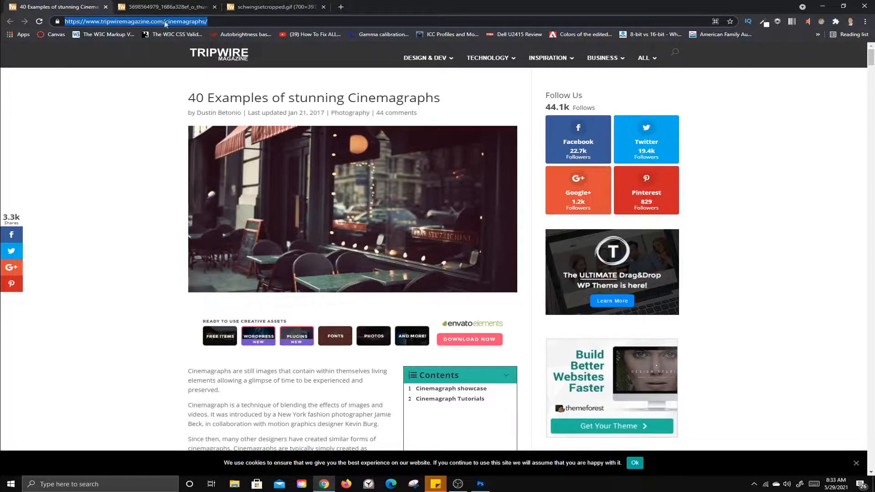
- View the soda-pouring and swing-set cinemagraph examples open in the browser
click(172, 7)
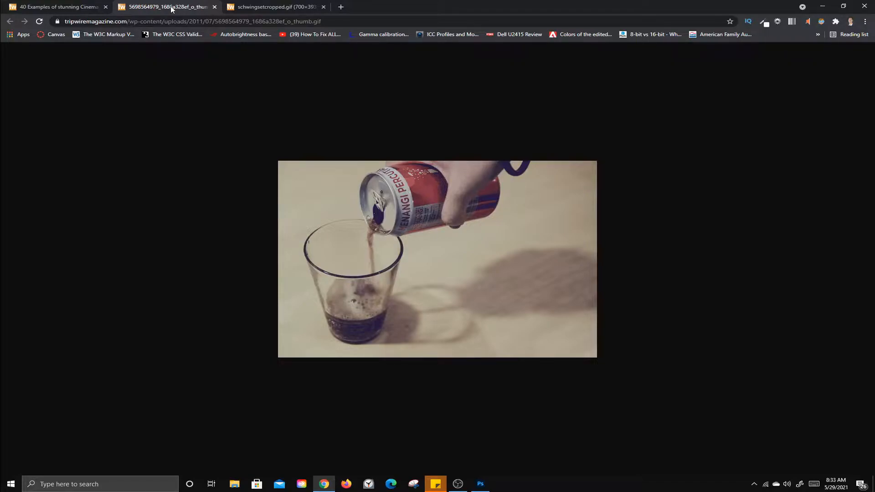
click(261, 13)
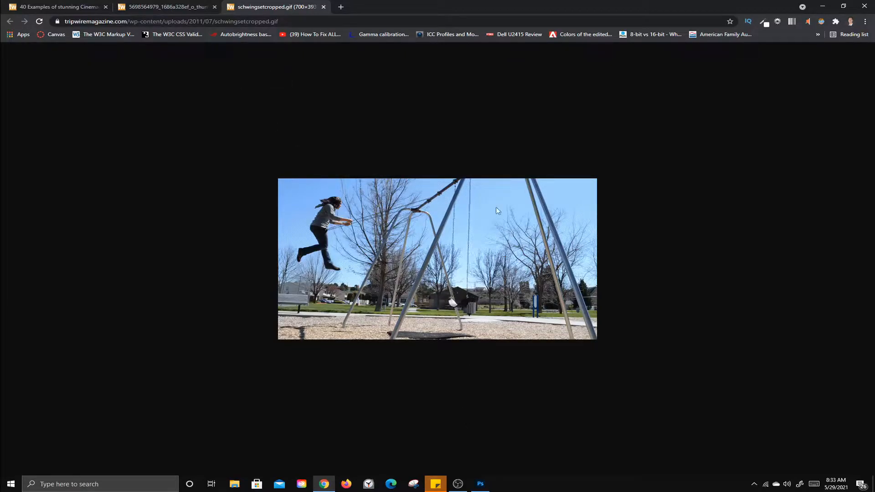
- Switch to Photoshop and preview part of the Waterfall and Chair-Lift clips, returning to the Waterfall document
click(485, 486)
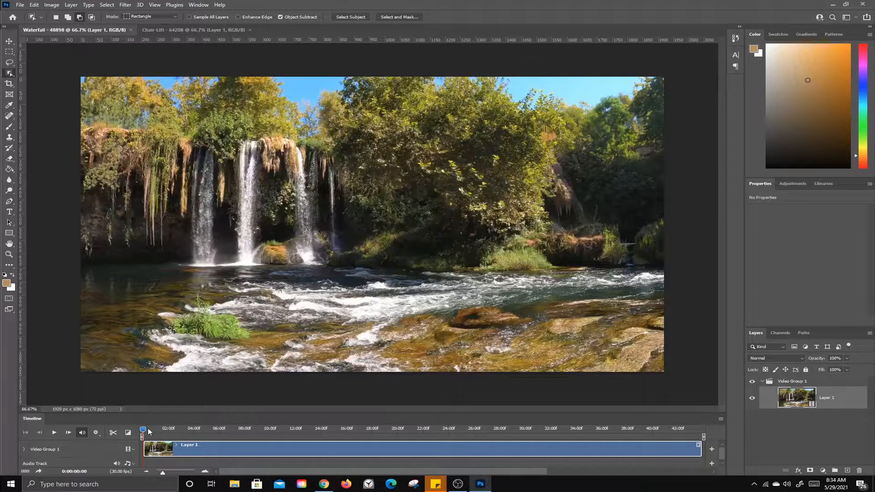
mouse_move(143, 429)
mouse_down()
mouse_move(236, 428)
mouse_move(152, 438)
mouse_up()
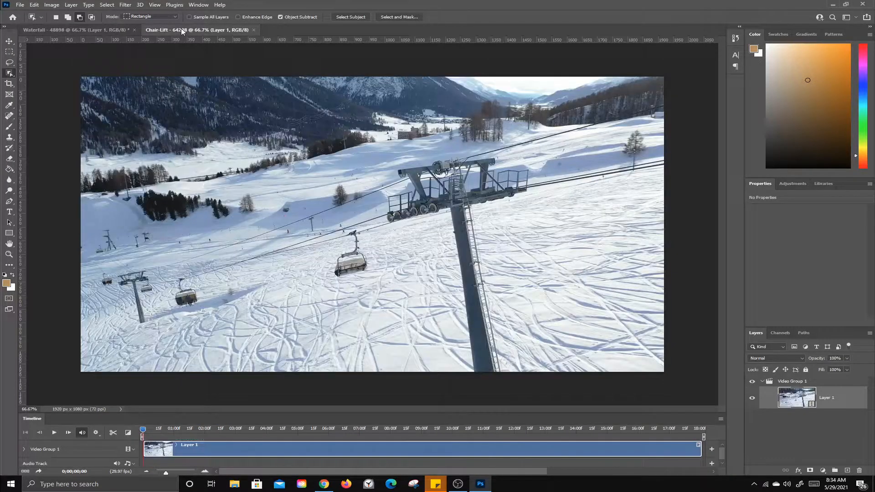
click(179, 29)
mouse_move(143, 432)
mouse_down()
mouse_move(215, 436)
mouse_move(145, 431)
mouse_up()
click(86, 30)
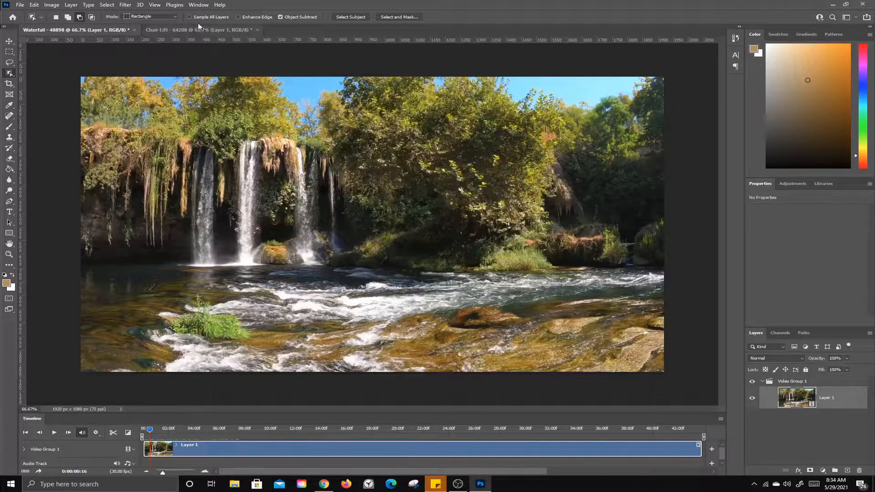
click(198, 5)
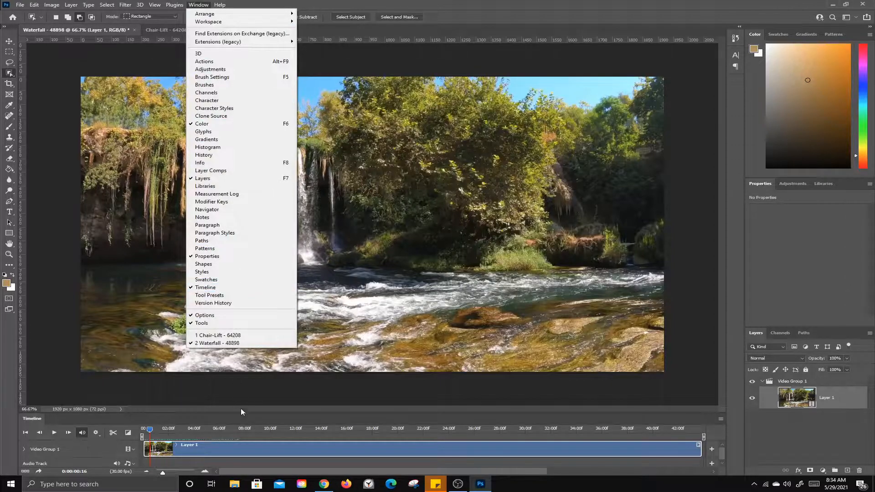
click(257, 443)
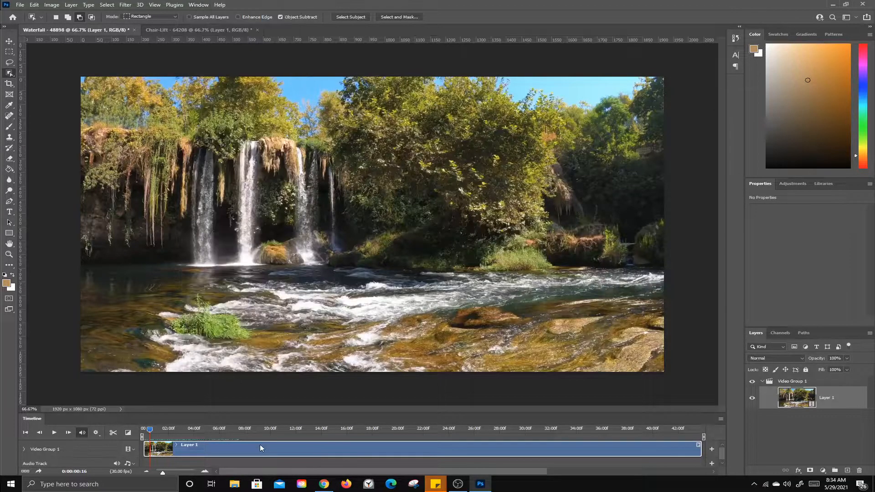
- Move Layer 1 out of Video Group 1 and delete the empty group
click(795, 384)
click(805, 401)
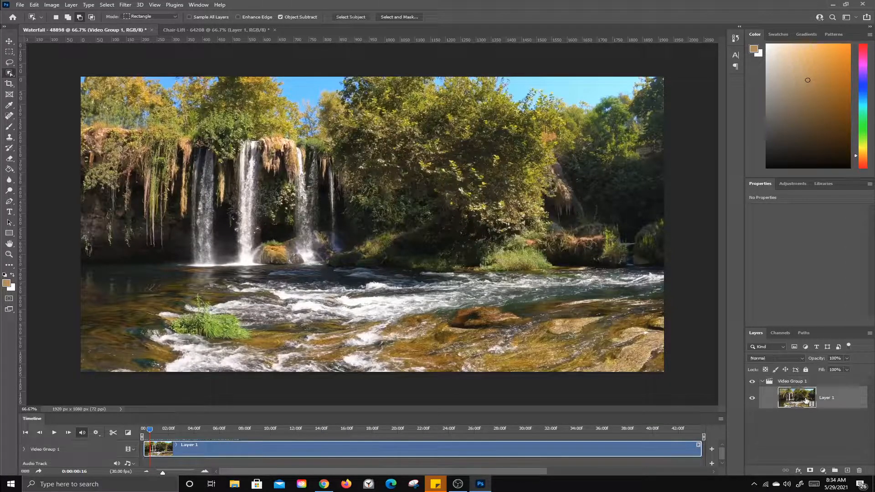
click(797, 383)
drag(796, 401, 752, 411)
click(789, 384)
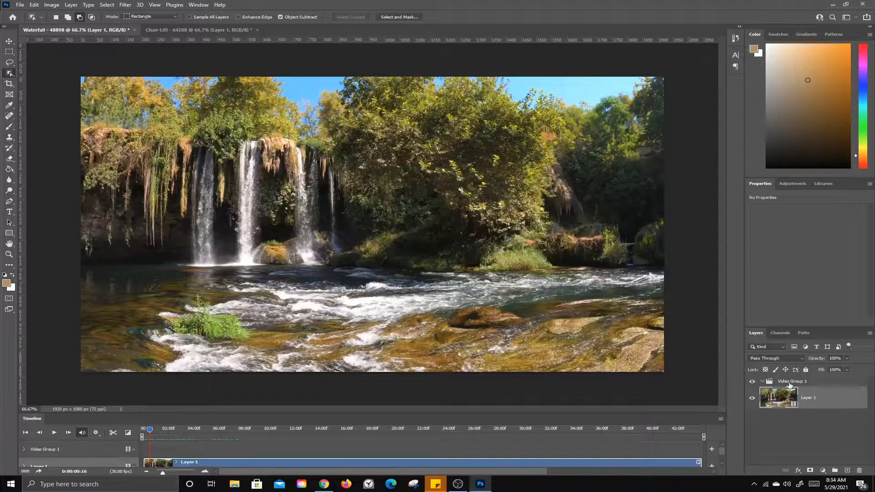
click(859, 471)
click(827, 421)
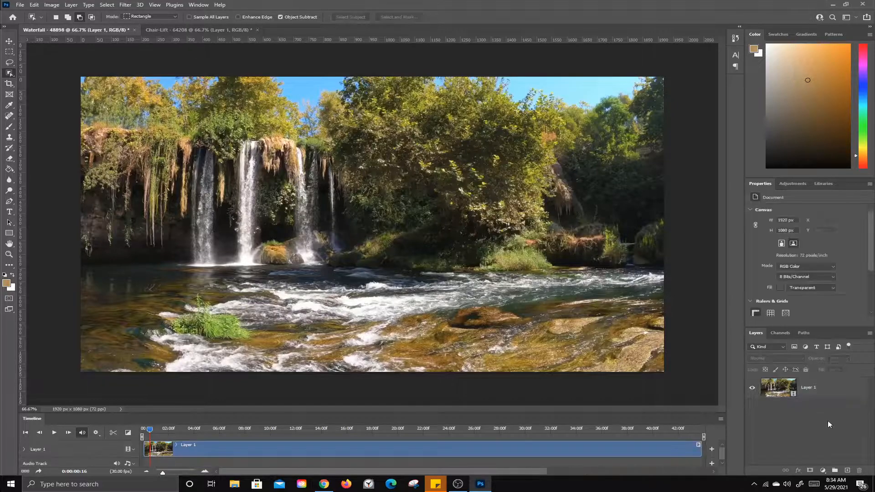
- Duplicate the waterfall video layer, Layer 1
click(809, 393)
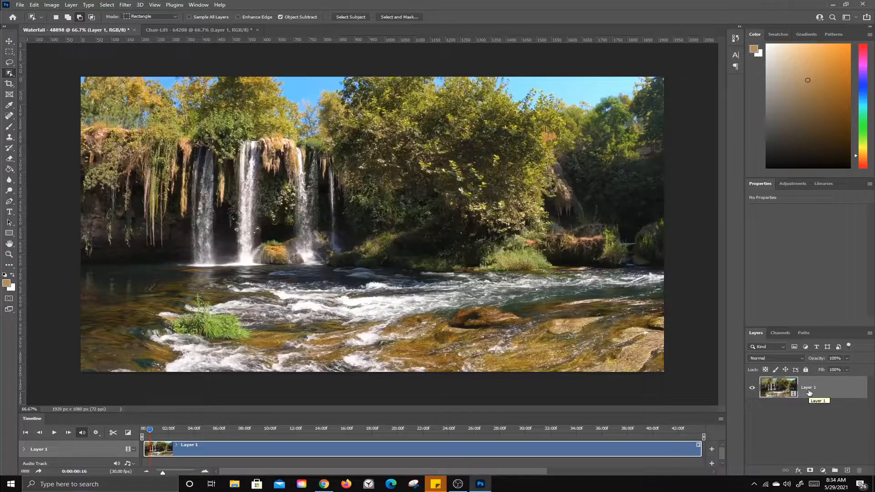
right_click(804, 391)
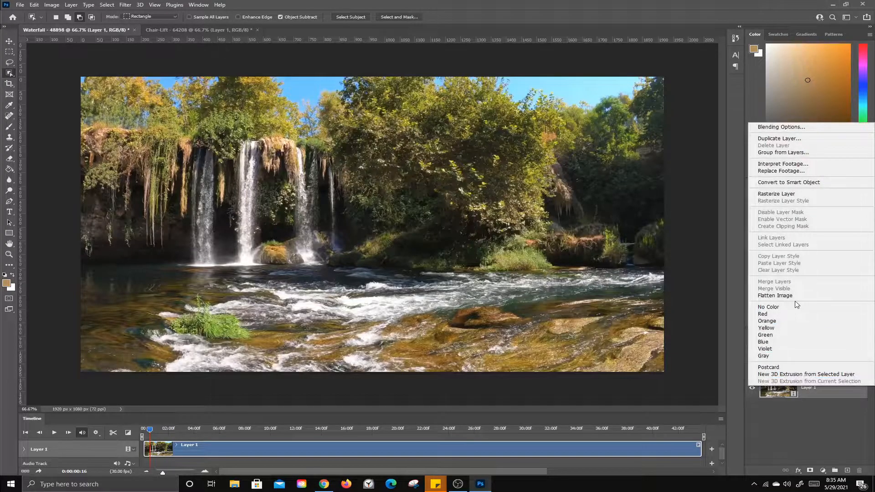
click(821, 440)
drag(815, 392, 831, 434)
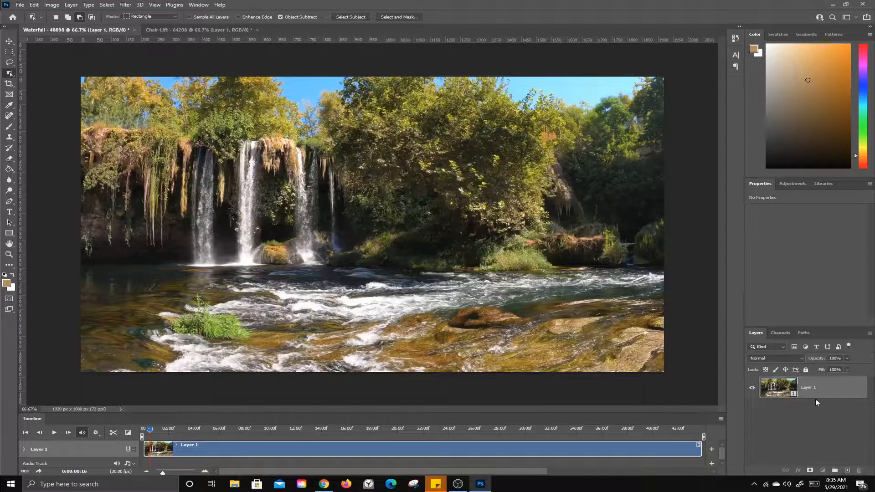
key(ctrl+j)
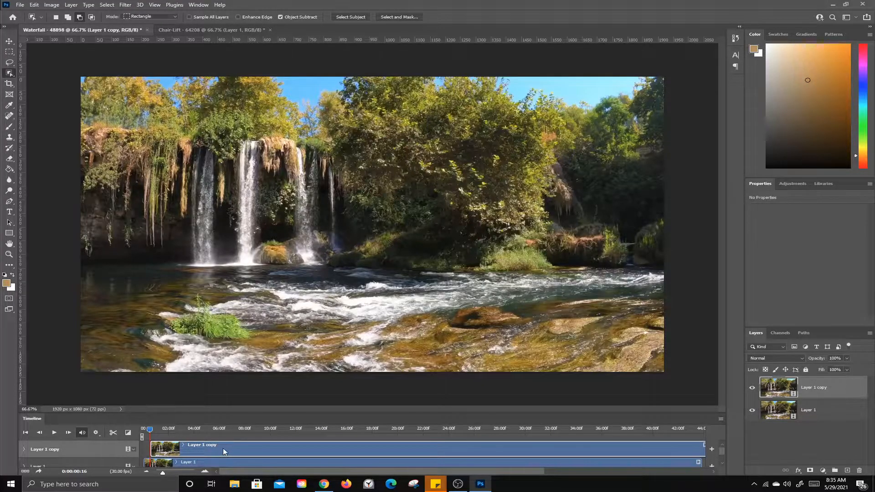
- Align the duplicate clip with the start of the timeline and trim both clips to about 6 seconds
drag(223, 447, 218, 448)
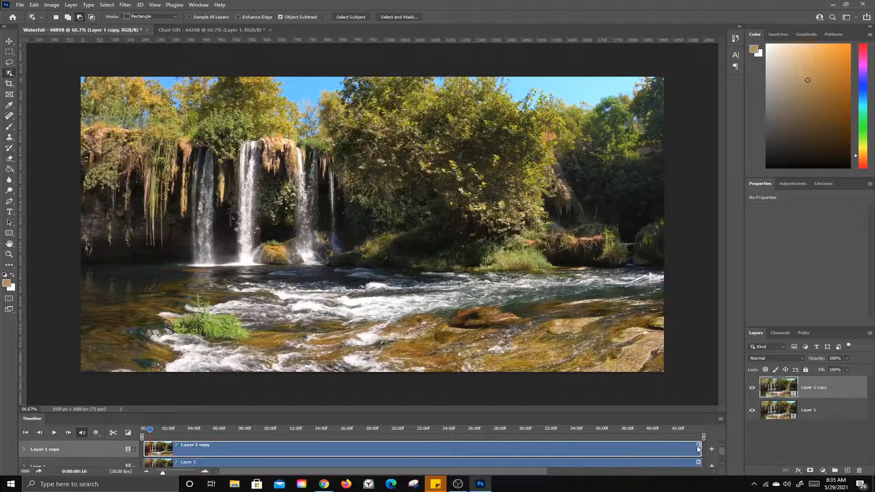
drag(699, 447, 220, 448)
drag(701, 462, 223, 464)
- Rasterize Layer 1 copy at the 0:00:04:01 frame to make it a still image
drag(150, 429, 195, 444)
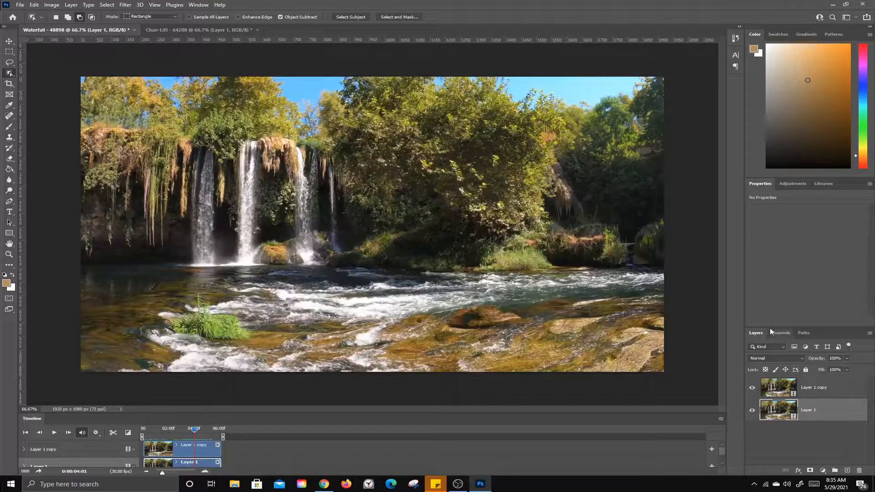
click(810, 388)
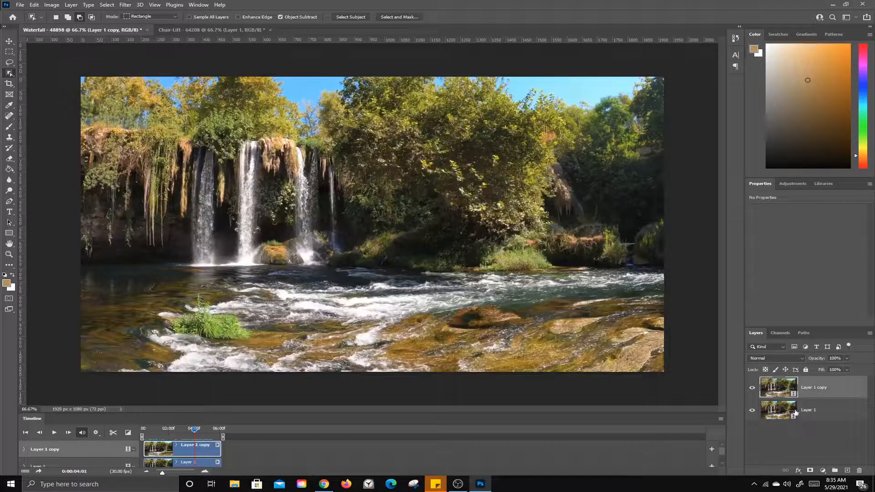
click(818, 404)
click(816, 397)
click(815, 395)
right_click(822, 388)
click(781, 194)
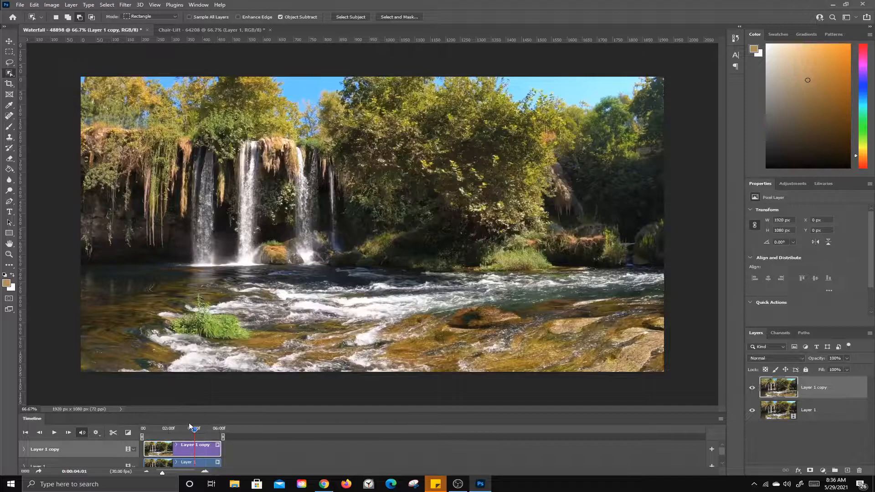
- Hide Layer 1 copy temporarily and scrub around the 2-second mark to check the motion of the video layer beneath
drag(195, 431, 169, 431)
click(752, 388)
mouse_move(169, 431)
mouse_down()
mouse_move(154, 431)
mouse_move(182, 431)
mouse_move(171, 431)
mouse_up()
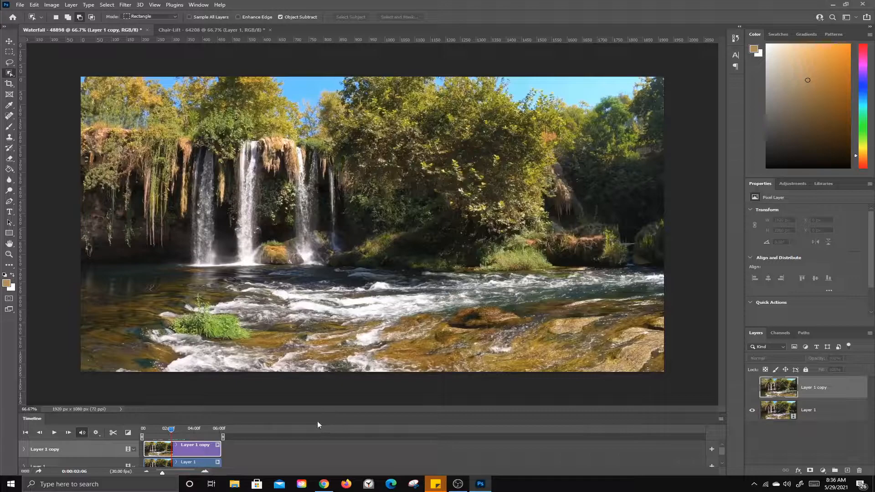
click(752, 388)
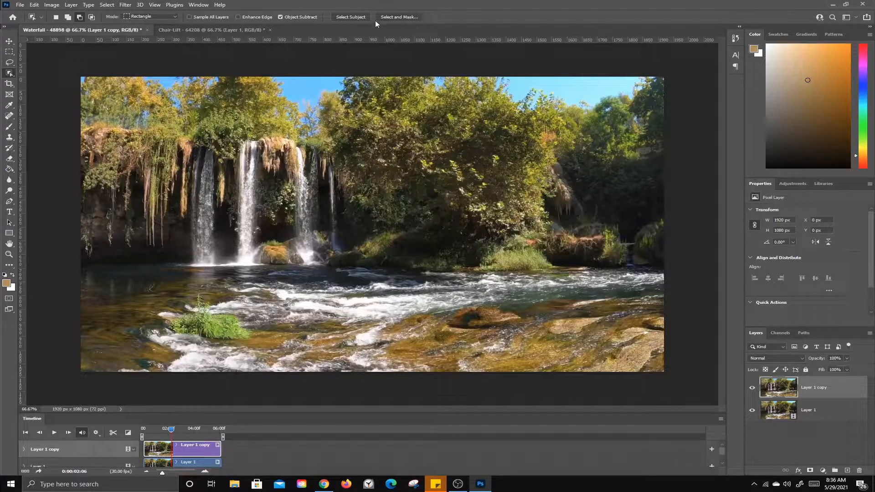
click(399, 17)
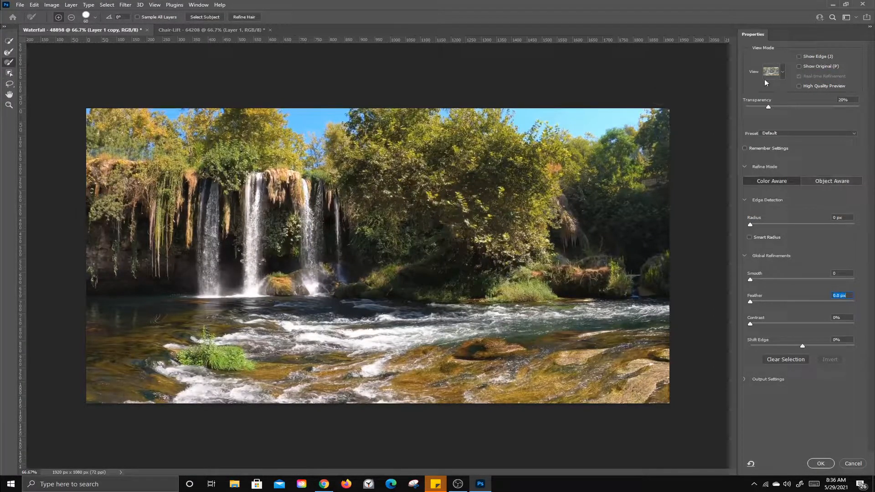
click(781, 72)
click(853, 464)
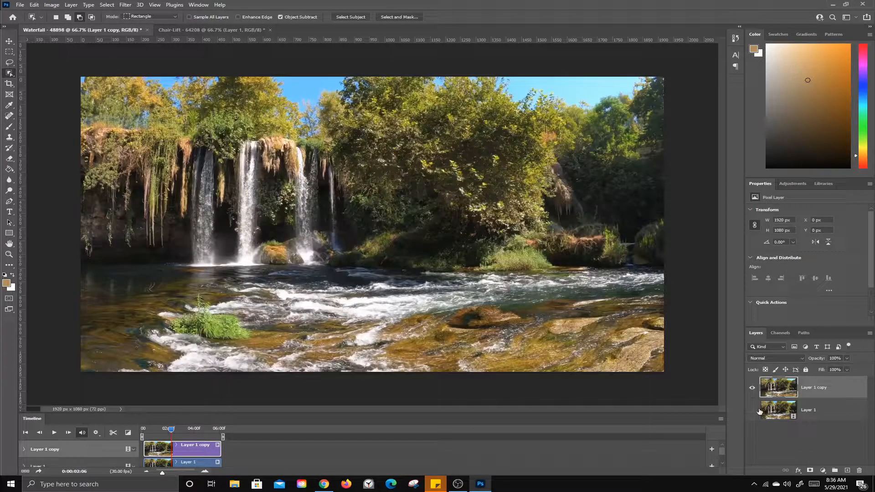
- In Select and Mask, paint over the waterfalls and surrounding cliff with the Brush at about 125 px and a 1.5 px feather
click(402, 18)
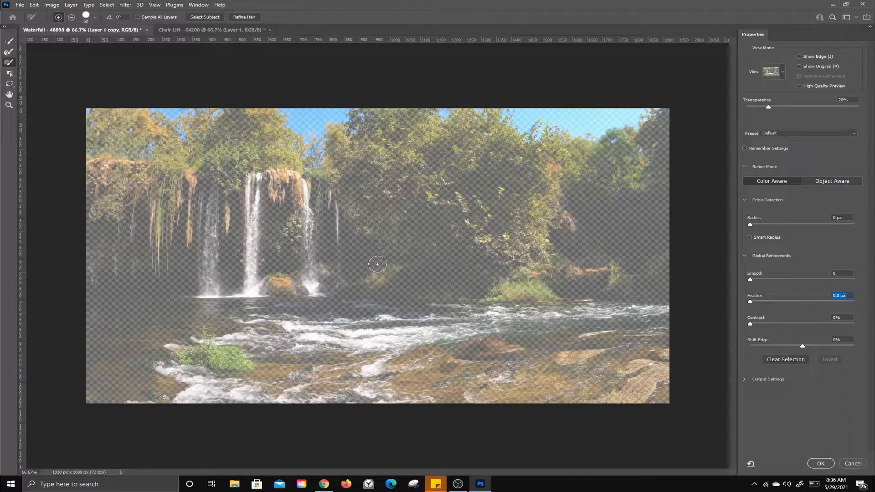
key(bracketright)
key(bracketright)
key(bracketright)
key(bracketright)
key(bracketleft)
click(10, 62)
mouse_move(307, 287)
mouse_down()
mouse_move(315, 273)
mouse_move(321, 278)
mouse_up()
drag(750, 299, 757, 302)
key(bracketleft)
mouse_move(292, 273)
mouse_down()
mouse_move(312, 280)
mouse_move(98, 286)
mouse_move(94, 129)
mouse_move(109, 117)
mouse_move(254, 129)
mouse_move(286, 143)
mouse_move(308, 253)
mouse_move(321, 274)
mouse_move(314, 191)
mouse_move(293, 188)
mouse_move(285, 261)
mouse_move(260, 169)
mouse_move(254, 257)
mouse_move(231, 222)
mouse_move(243, 149)
mouse_move(200, 257)
mouse_move(216, 157)
mouse_move(203, 159)
mouse_move(176, 272)
mouse_move(182, 199)
mouse_up()
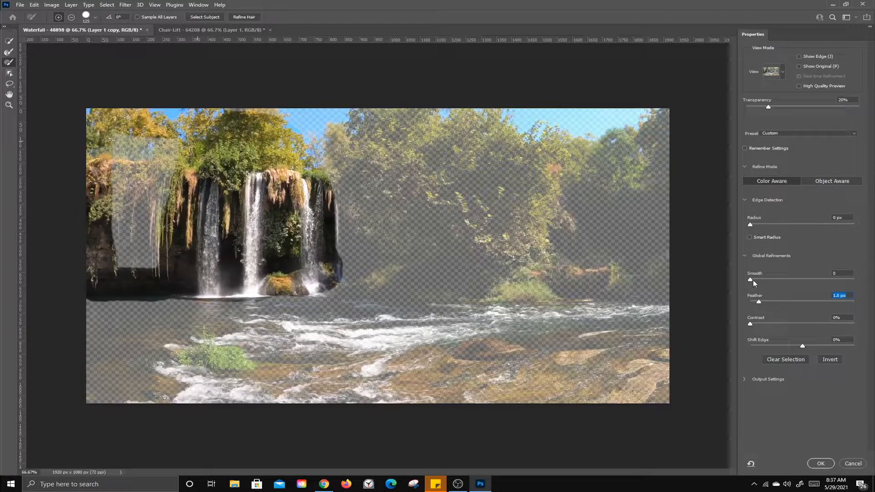
- Set the feather to 17.5 px and paint in the remaining cliff gap, applying the selection as a layer mask on Layer 1 copy
drag(758, 303, 794, 304)
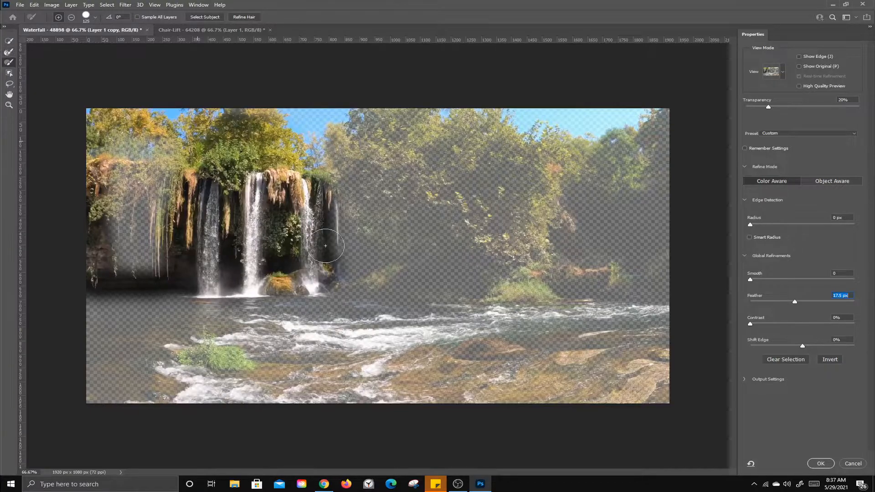
mouse_move(185, 234)
mouse_down()
mouse_move(159, 261)
mouse_move(147, 248)
mouse_up()
mouse_move(165, 151)
mouse_down()
mouse_move(119, 179)
mouse_move(115, 261)
mouse_move(135, 166)
mouse_move(138, 247)
mouse_move(158, 227)
mouse_move(157, 163)
mouse_move(123, 237)
mouse_up()
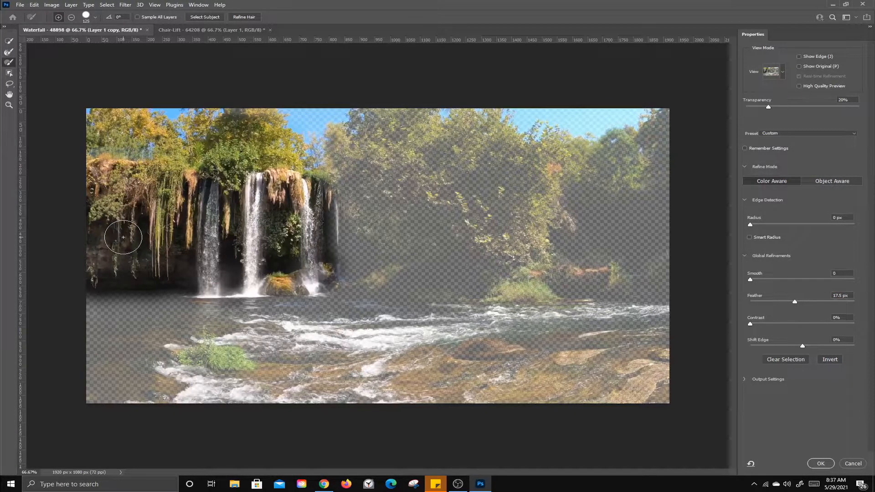
click(820, 464)
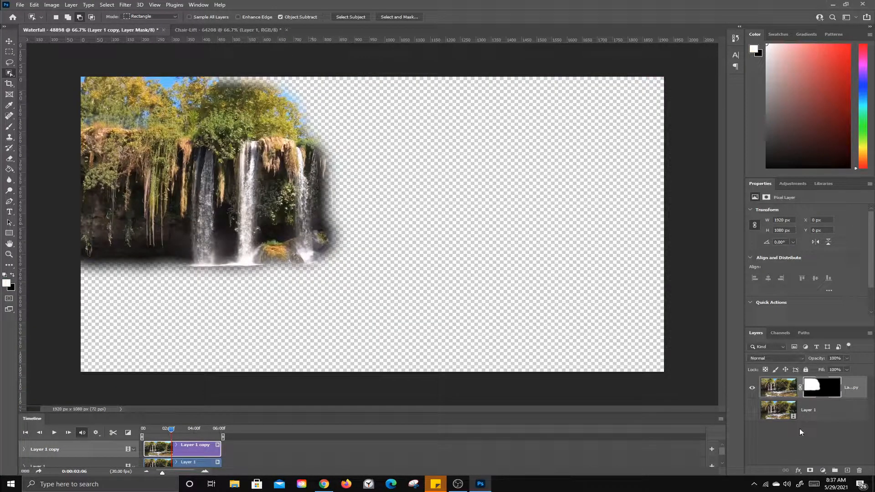
- Show Layer 1 again and invert the layer mask of Layer 1 copy so the waterfall area reveals the video
click(751, 409)
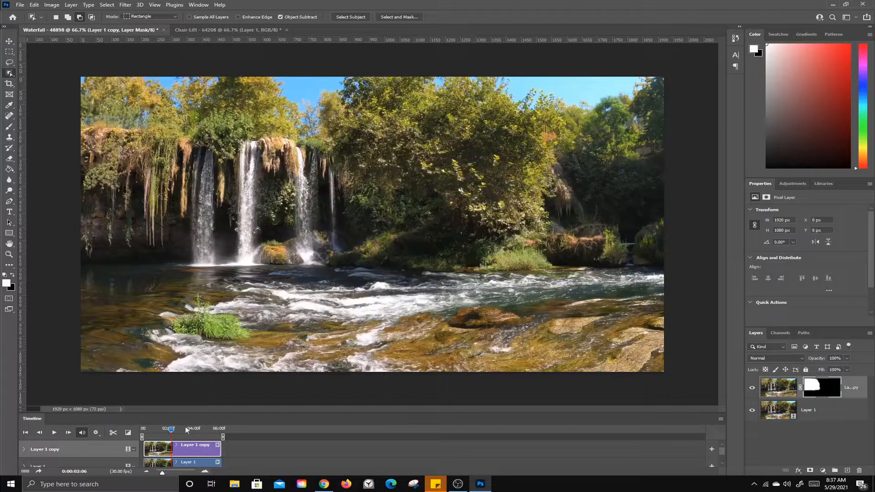
mouse_move(171, 429)
mouse_down()
mouse_move(157, 431)
mouse_move(187, 430)
mouse_move(156, 431)
mouse_move(167, 433)
mouse_up()
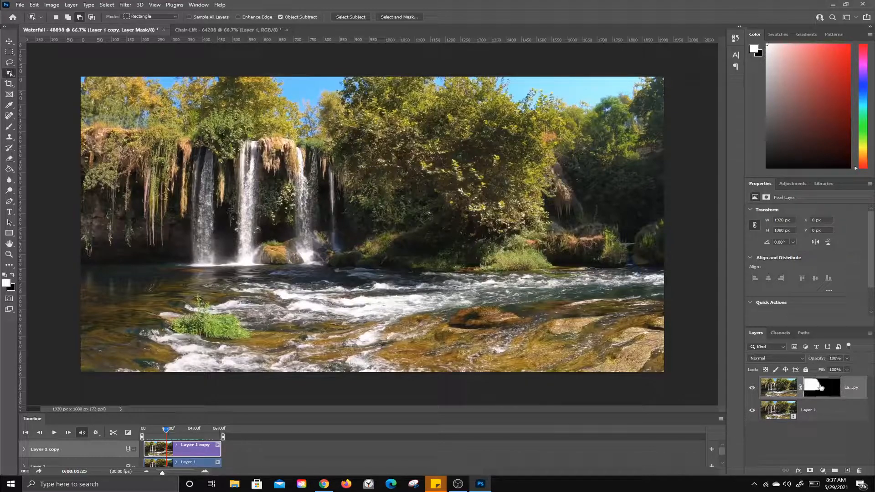
alt+click(818, 388)
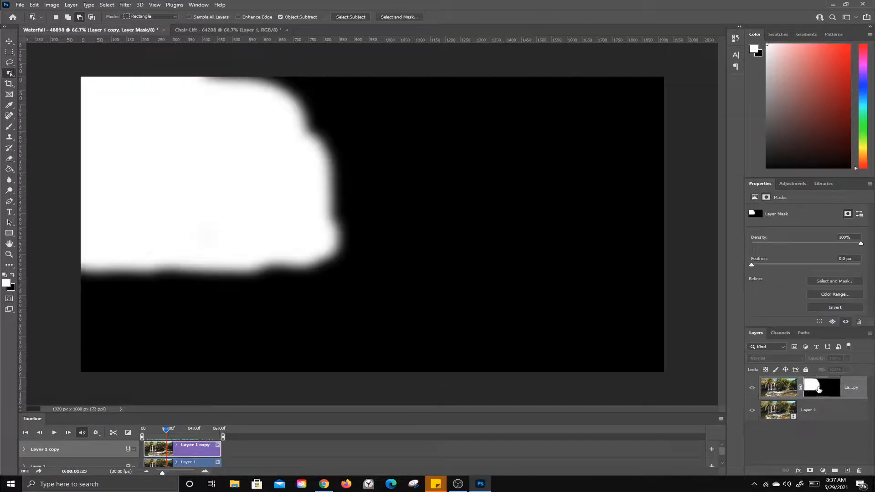
click(838, 308)
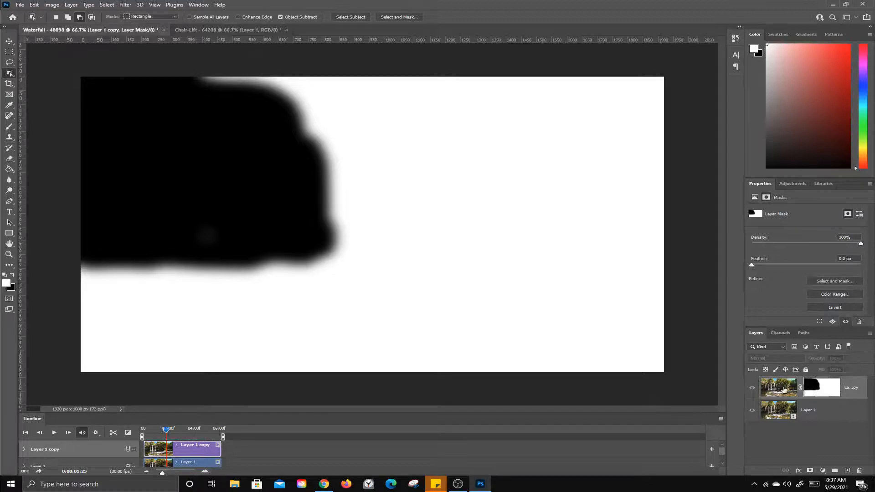
click(785, 393)
- Play the timeline from the start to check the moving waterfalls against the still surroundings
mouse_move(169, 431)
mouse_down()
mouse_move(148, 428)
mouse_move(178, 433)
mouse_move(152, 429)
mouse_move(167, 430)
mouse_up()
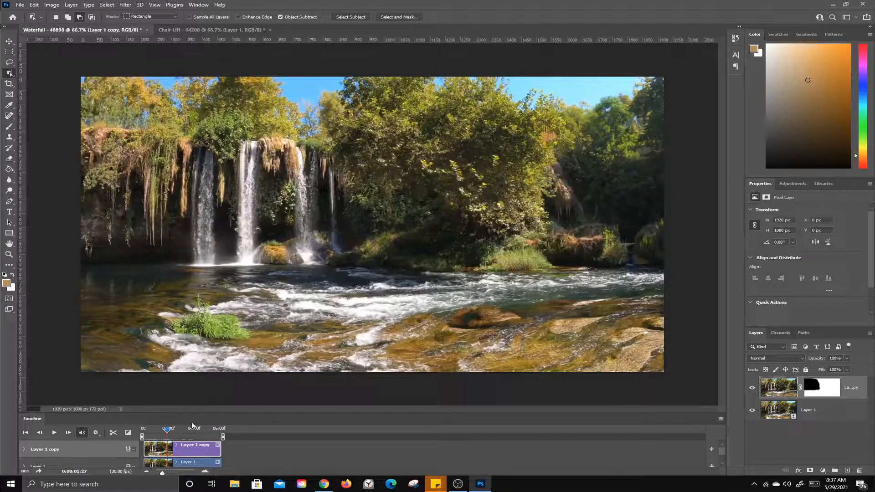
drag(170, 431, 143, 430)
key(space)
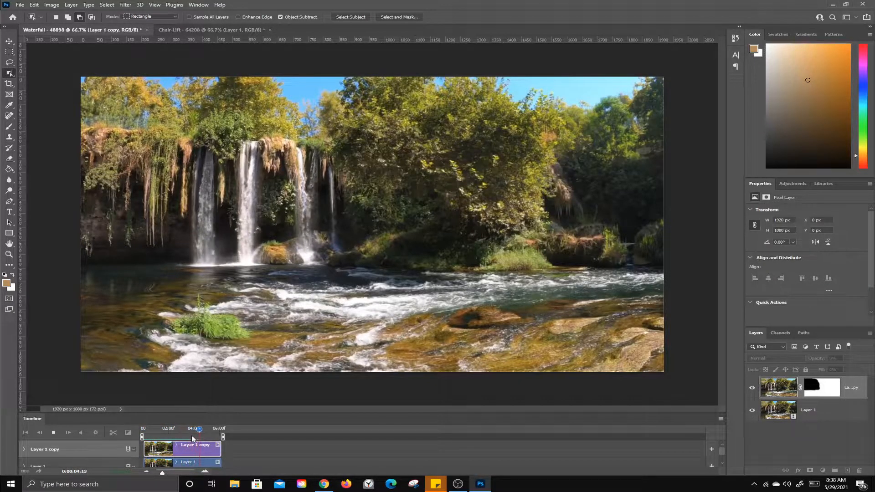
key(space)
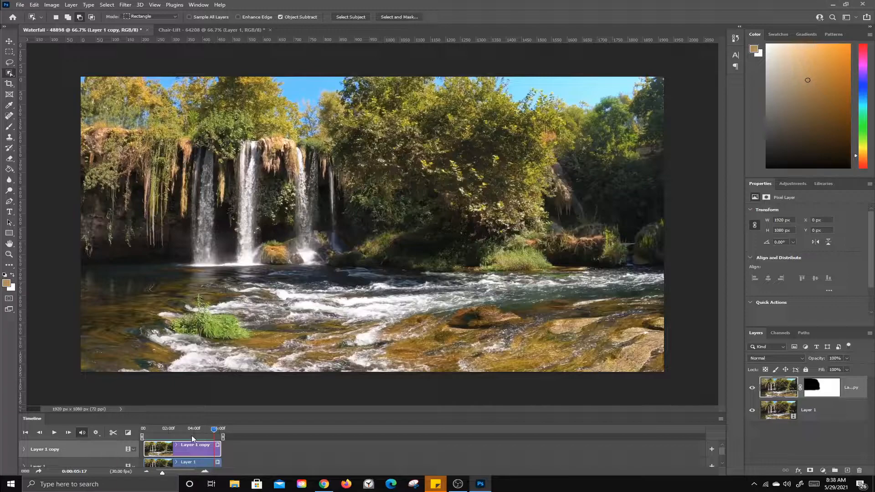
- Export the waterfall cinemagraph with Save for Web as a GIF 800 px wide, saved to the Desktop
click(20, 5)
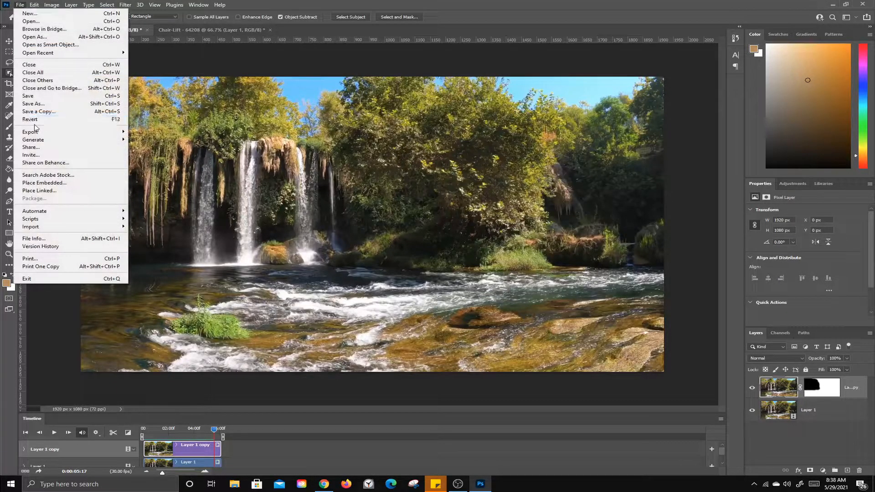
mouse_move(40, 132)
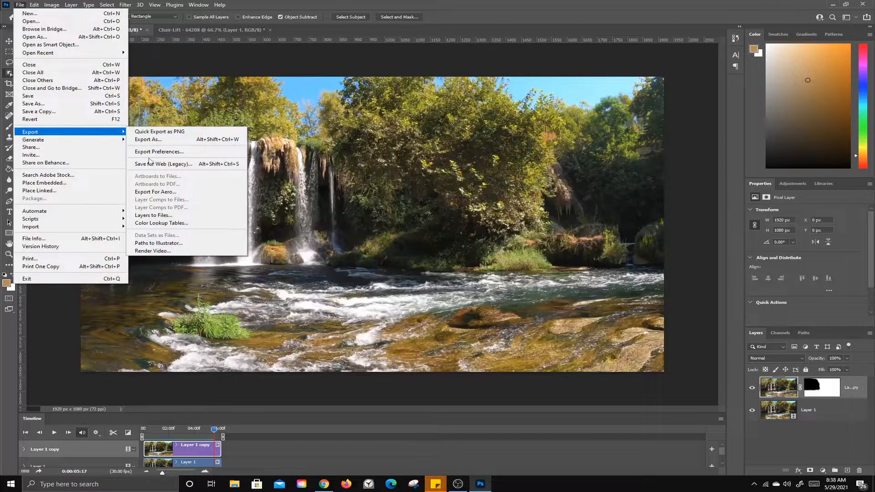
click(166, 164)
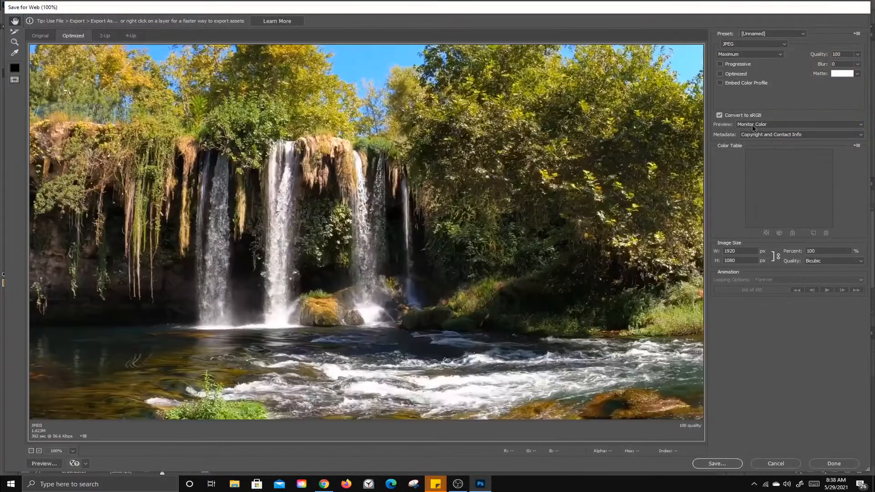
click(752, 43)
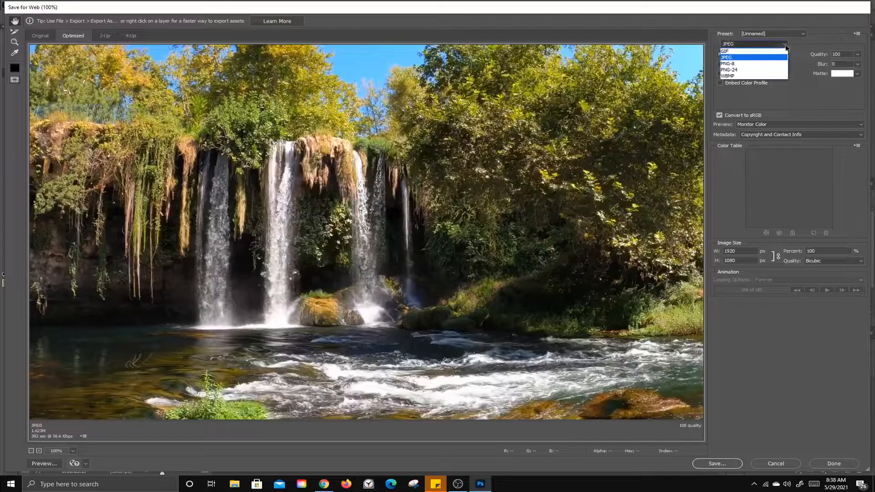
click(728, 52)
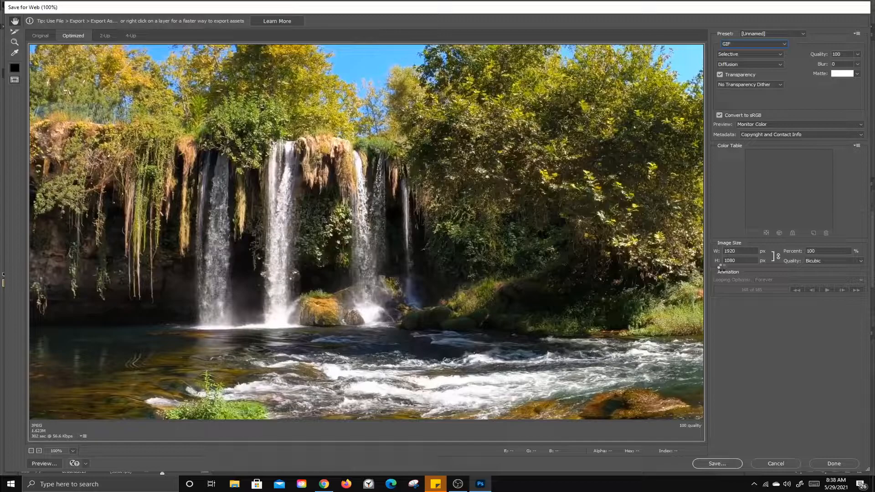
click(716, 251)
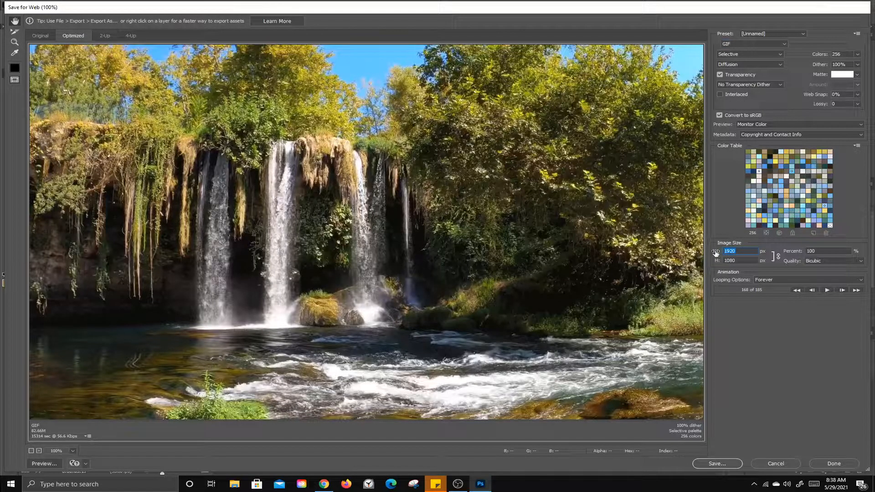
text(800)
click(723, 463)
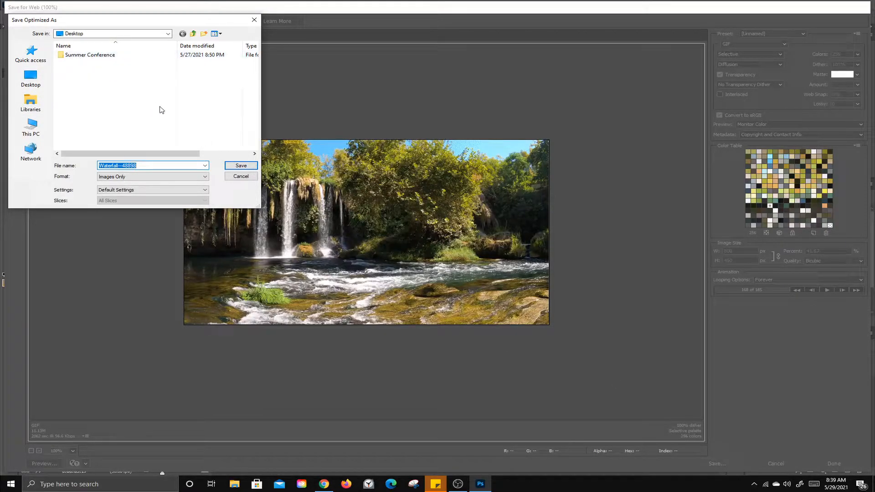
click(241, 166)
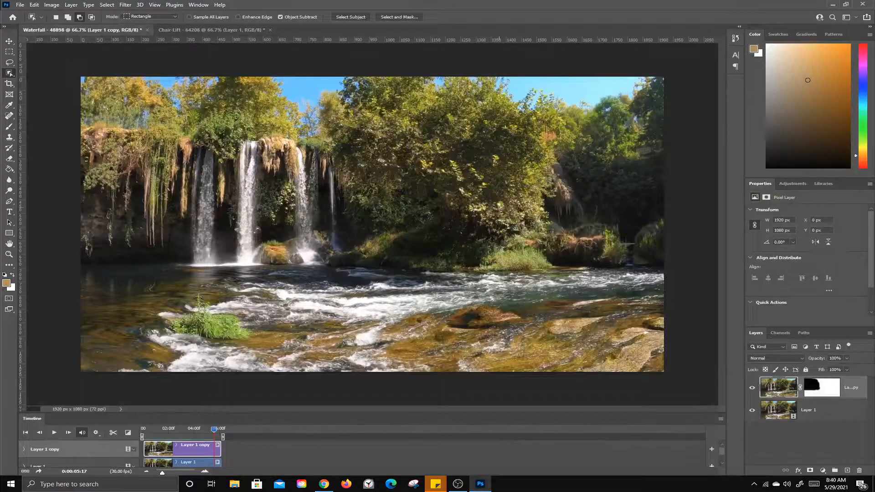
- Open the exported waterfall GIF from the desktop to check its animation, and close it again
click(831, 5)
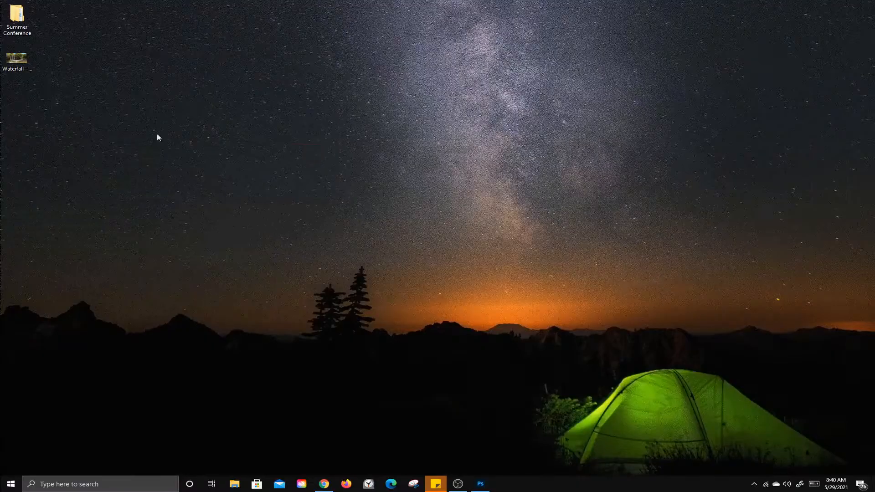
double_click(20, 63)
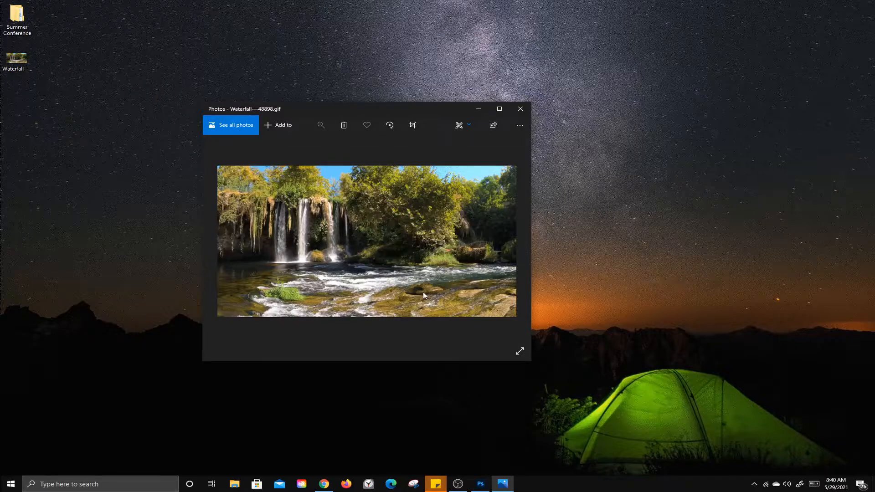
click(520, 112)
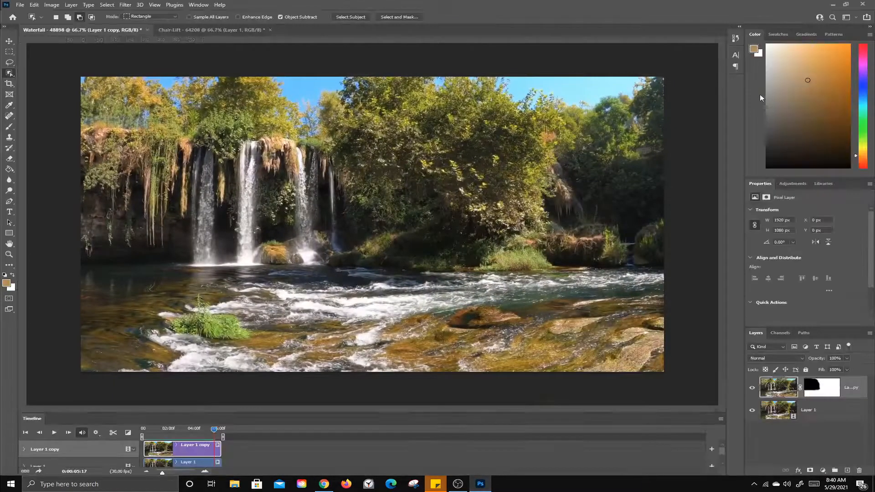
- Switch to the Chair-Lift document and play the opening of its footage to examine the motion
click(194, 29)
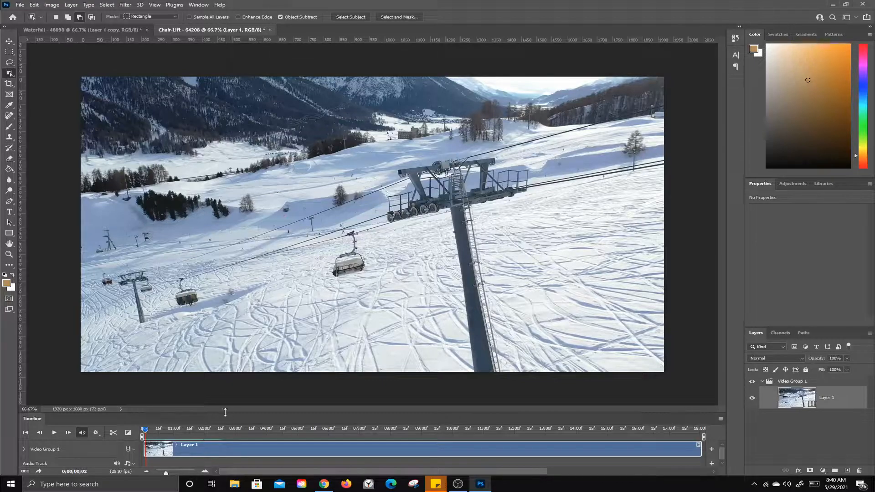
mouse_move(150, 430)
mouse_down()
mouse_move(255, 431)
mouse_move(142, 437)
mouse_up()
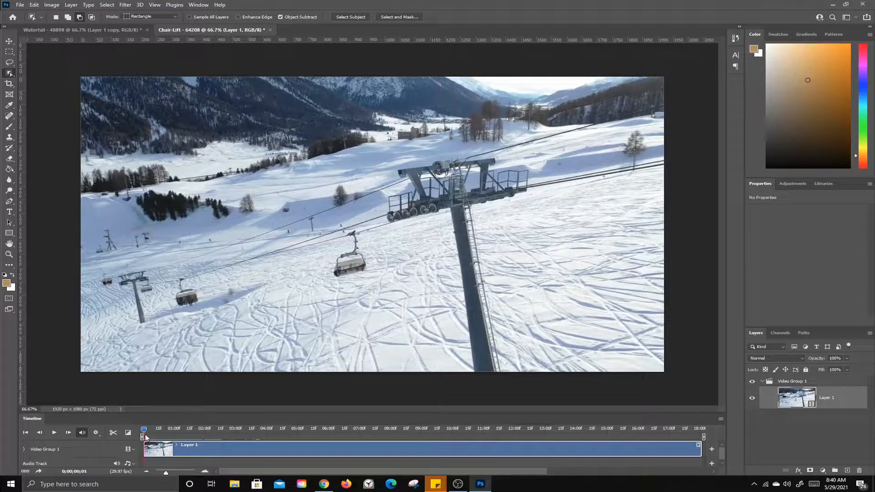
key(space)
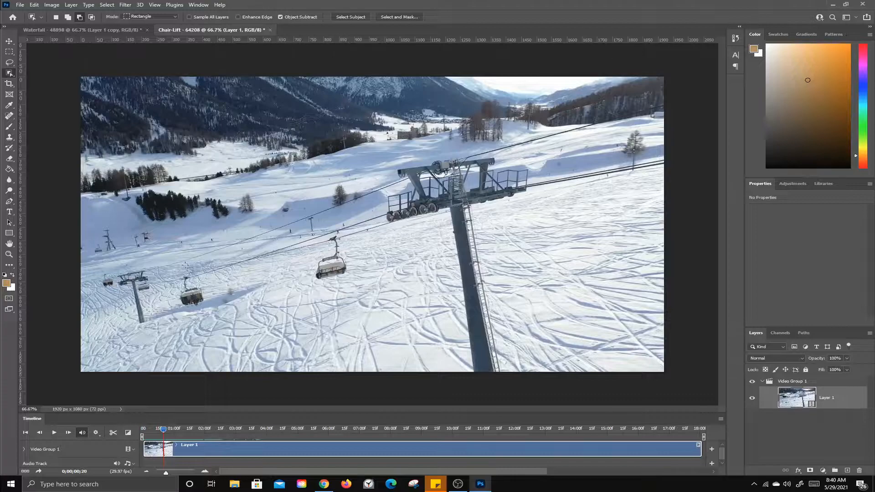
drag(165, 432, 156, 432)
- Move Layer 1 out of Video Group 1 and delete the empty group
mouse_move(791, 394)
mouse_down()
mouse_move(793, 407)
mouse_move(785, 385)
mouse_up()
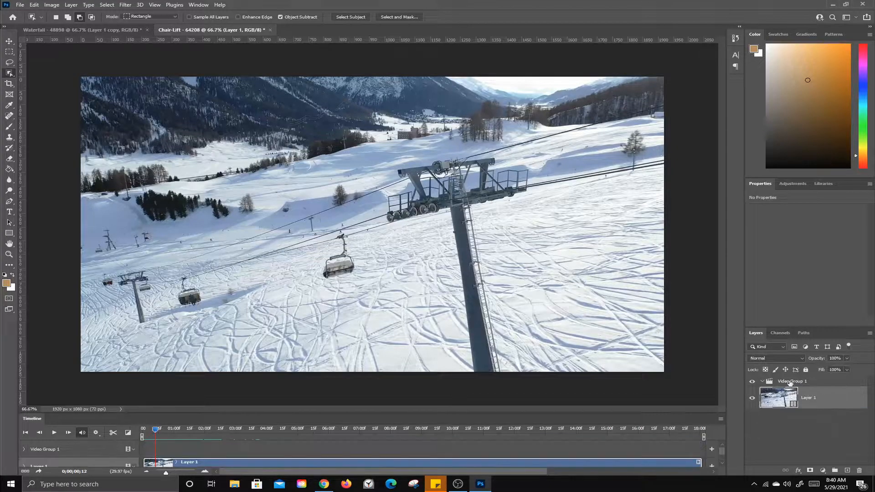
click(805, 380)
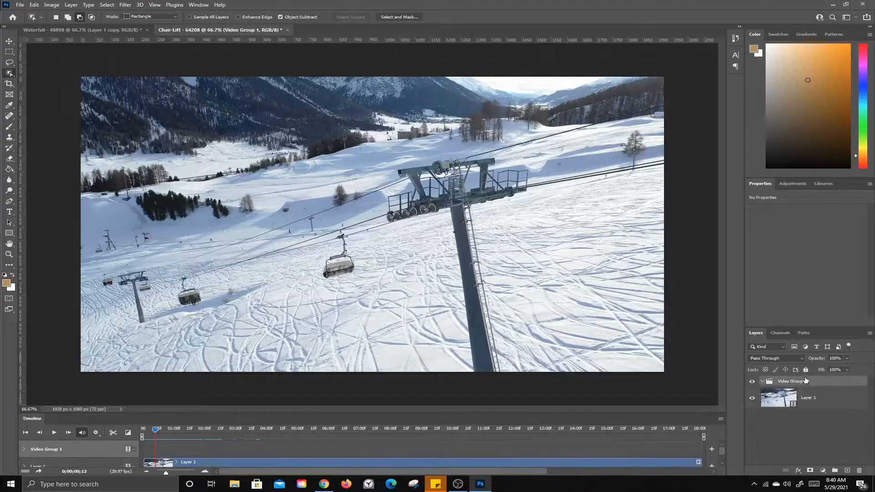
click(858, 471)
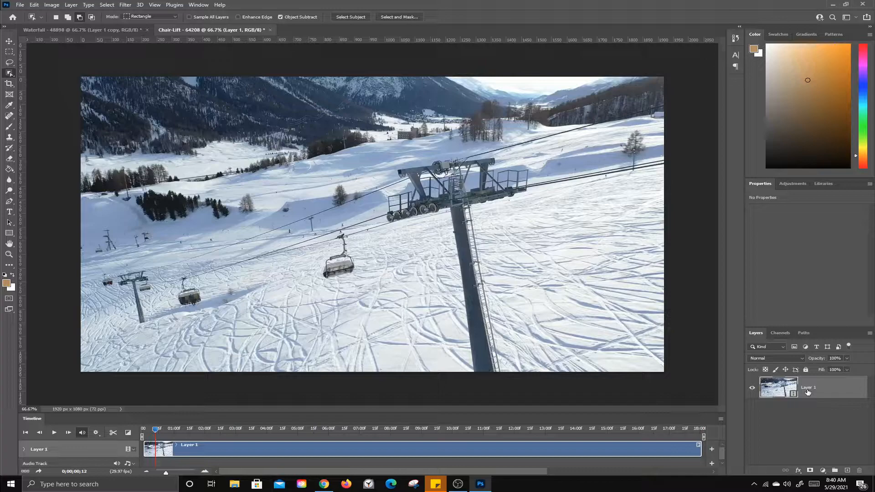
- Duplicate Layer 1 with the copy's clip starting at the beginning of the timeline, and rasterize the copy at the first frame
key(ctrl+j)
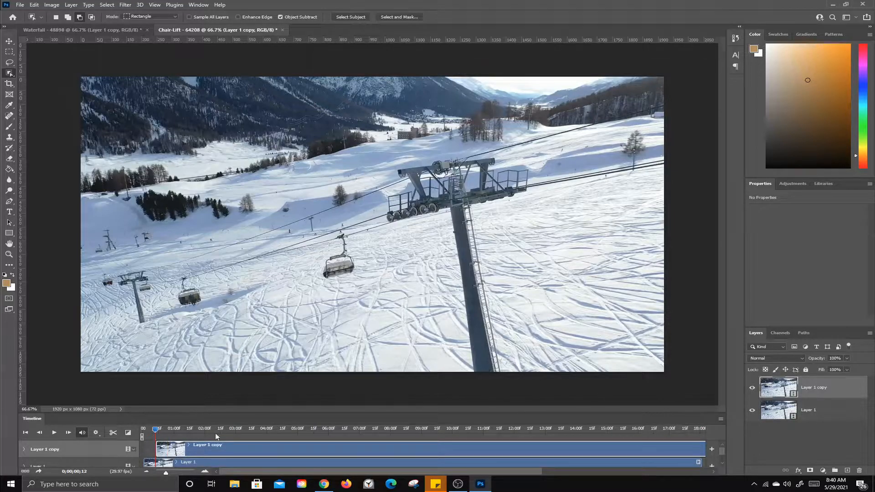
drag(233, 447, 221, 447)
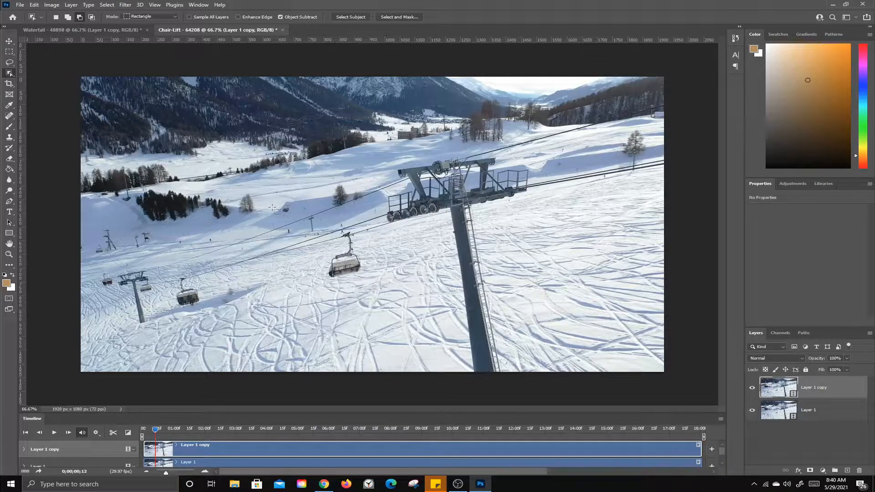
mouse_move(160, 428)
mouse_down()
mouse_move(137, 431)
mouse_move(145, 433)
mouse_up()
drag(155, 434, 142, 435)
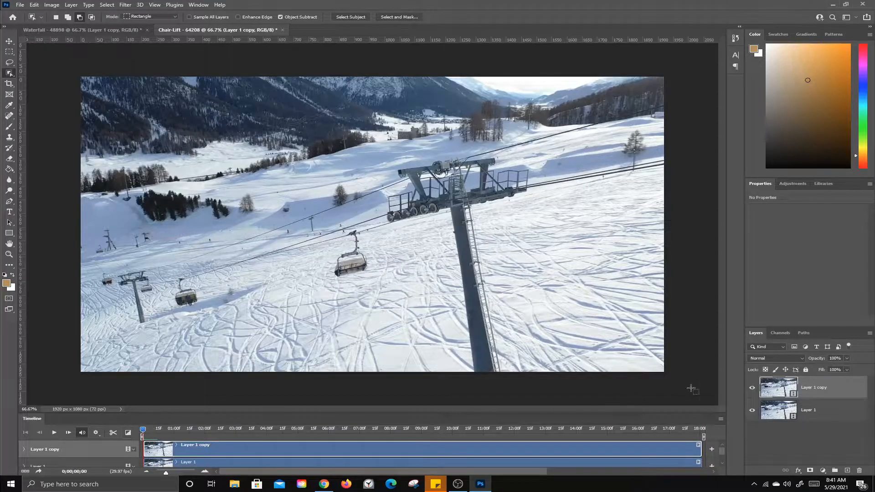
right_click(810, 384)
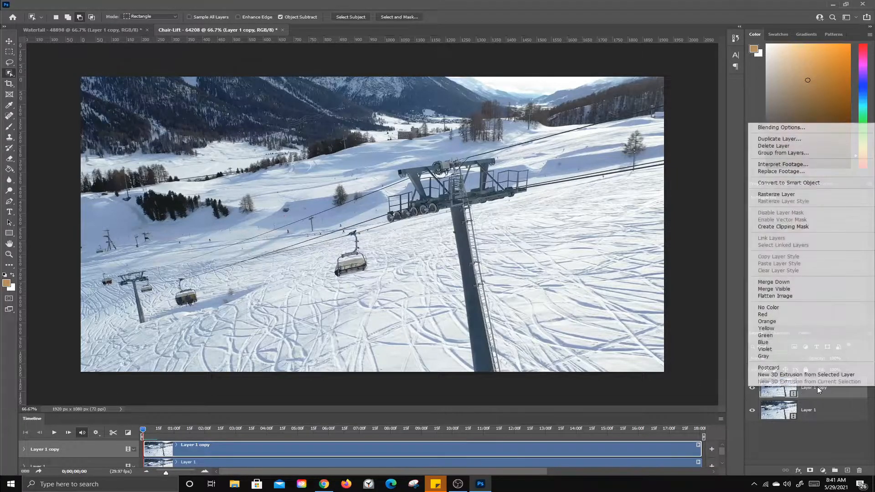
click(780, 194)
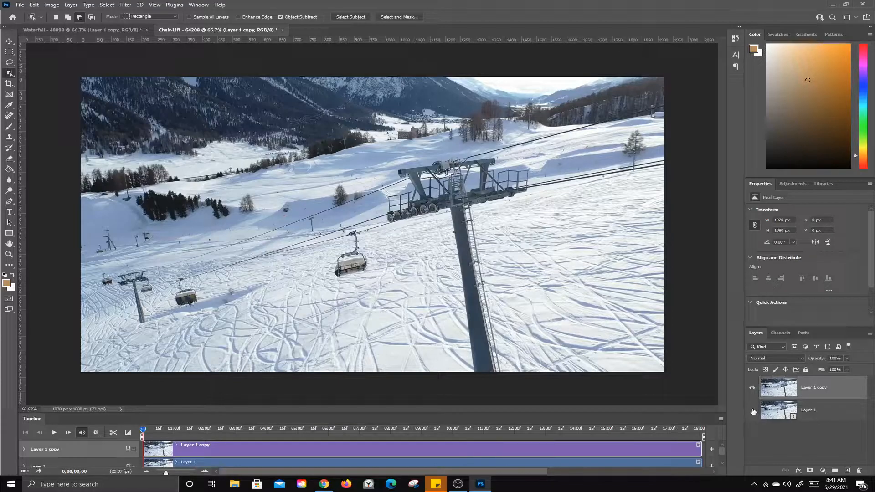
- In Select and Mask, brush at about 90 px over the lower-left chair and its path, feather slightly, and apply as a layer mask
click(402, 16)
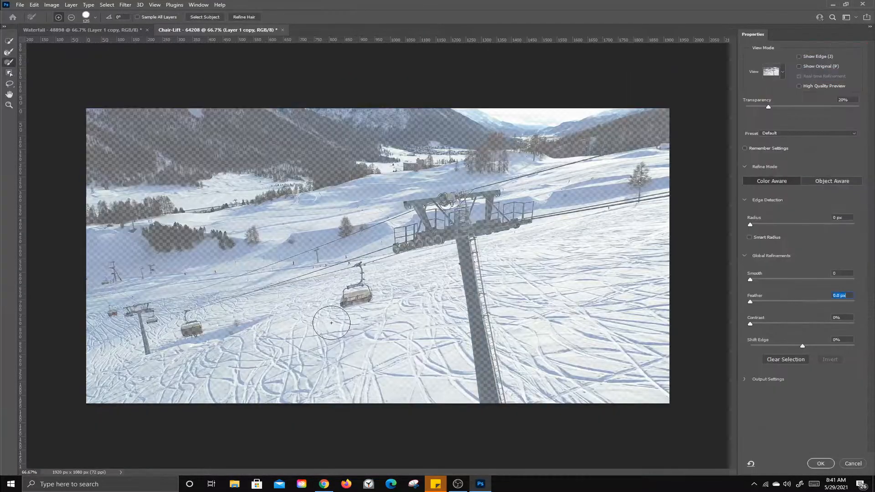
key(bracketleft)
click(189, 330)
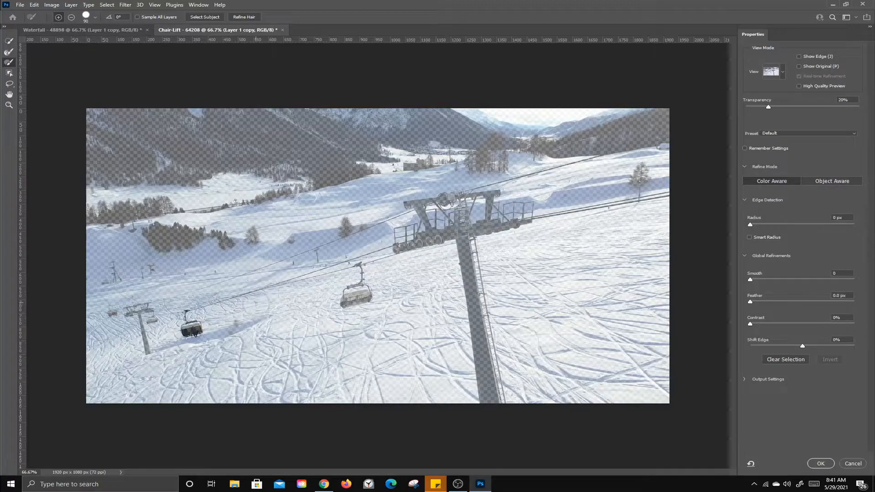
mouse_move(260, 317)
mouse_down()
mouse_move(210, 334)
mouse_move(186, 333)
mouse_move(190, 317)
mouse_up()
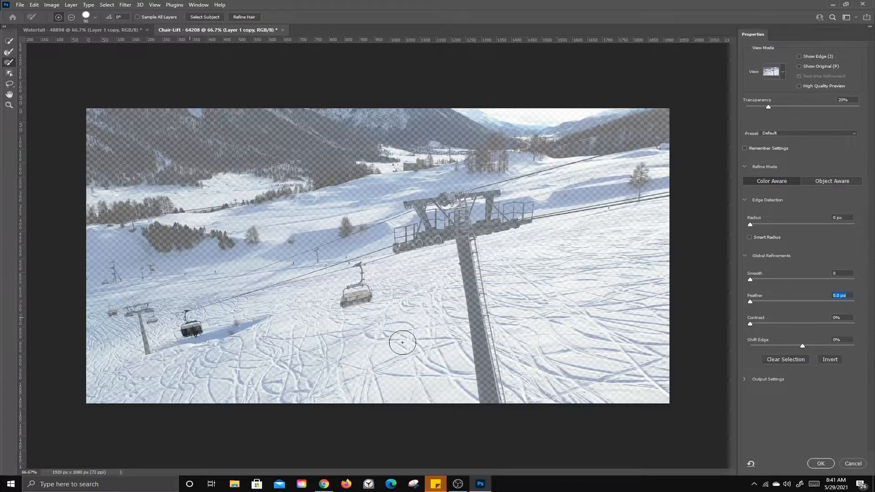
click(818, 464)
drag(752, 302, 757, 302)
click(819, 463)
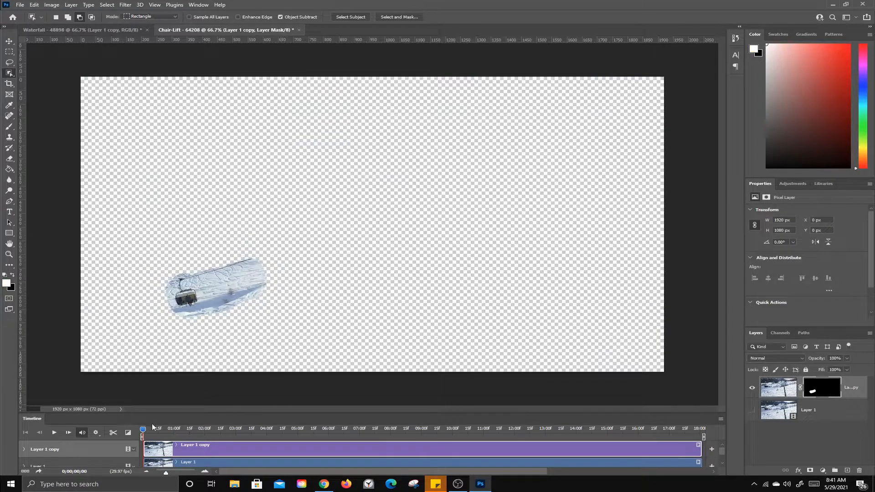
- Show Layer 1 again and invert the layer mask of Layer 1 copy so the lower-left chair's path reveals the video
click(751, 410)
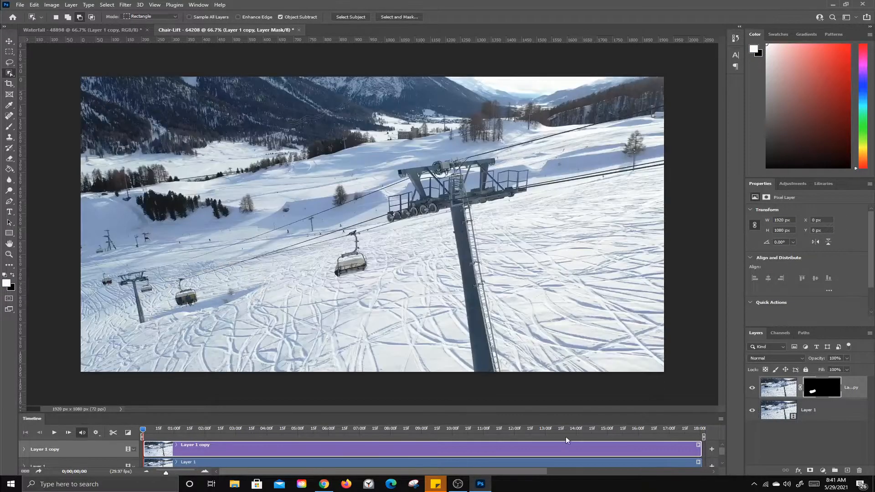
mouse_move(153, 430)
mouse_down()
mouse_move(248, 434)
mouse_move(144, 429)
mouse_up()
alt+click(828, 386)
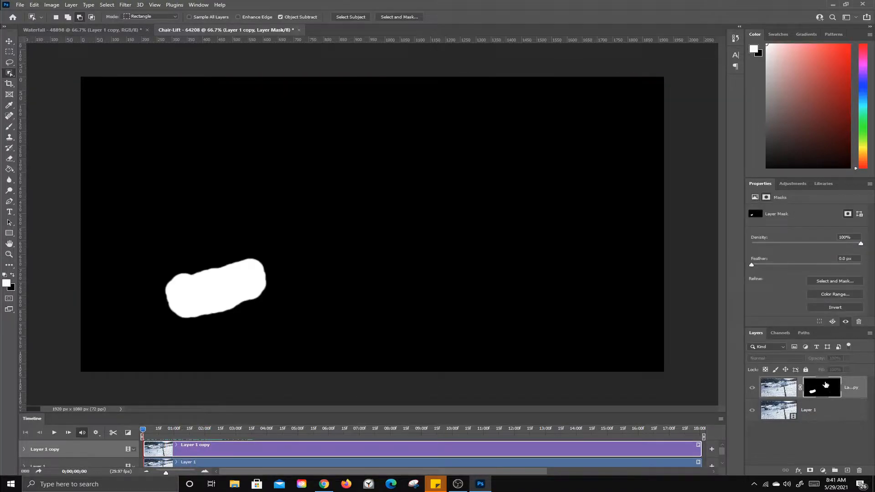
click(834, 309)
click(780, 387)
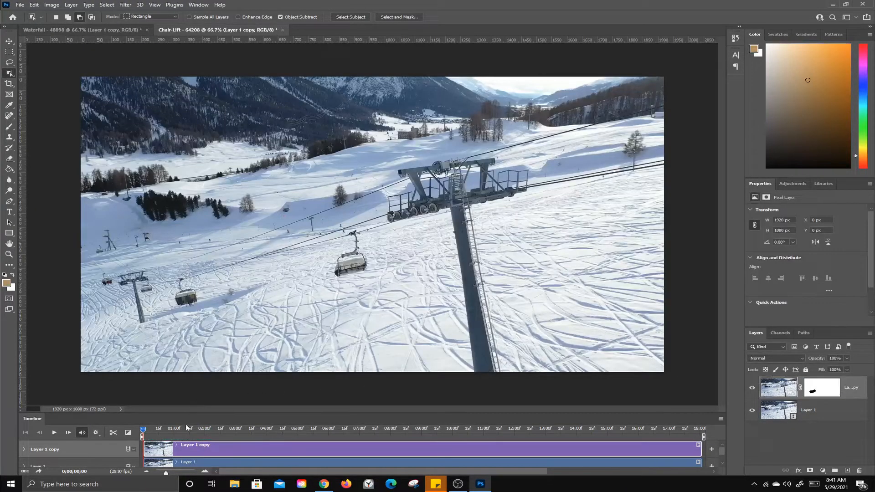
- Trim the clips of Layer 1 copy and Layer 1 to end at 0;00;02;11 and play the shortened timeline
drag(148, 433, 217, 430)
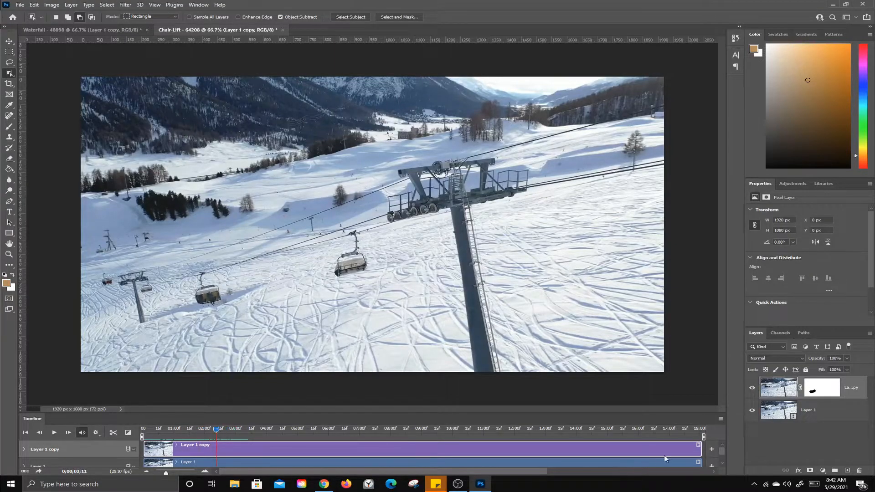
drag(700, 445, 215, 448)
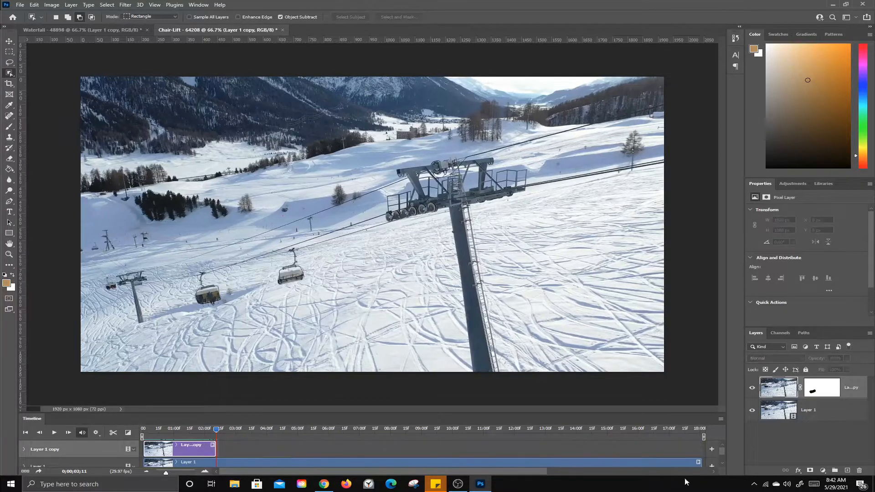
drag(699, 462, 397, 462)
drag(258, 450, 215, 461)
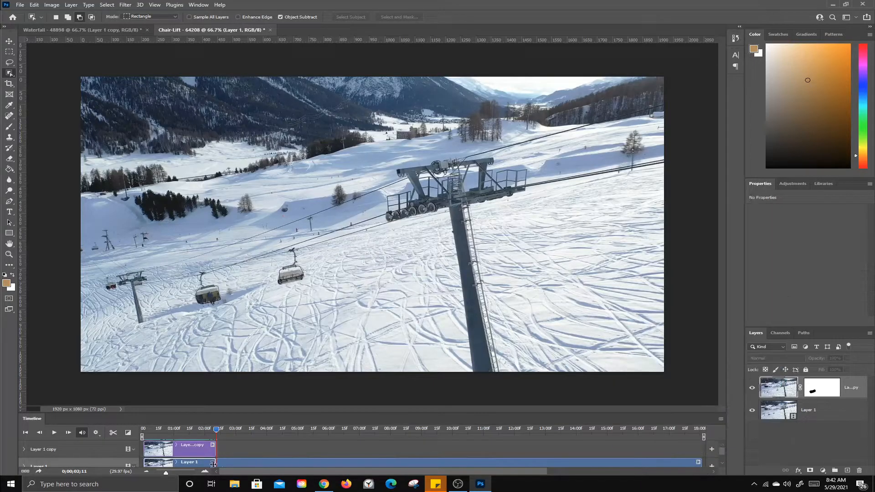
key(space)
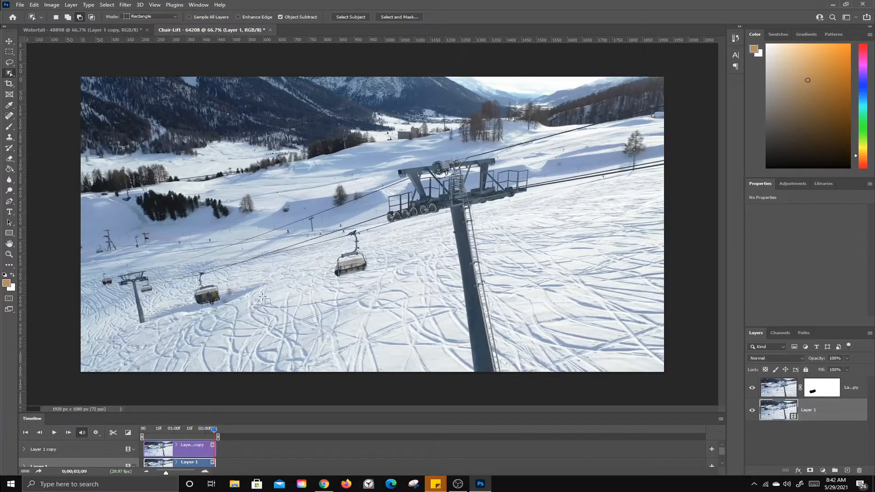
- Open the Save for Web export for the chair-lift cinemagraph
click(18, 5)
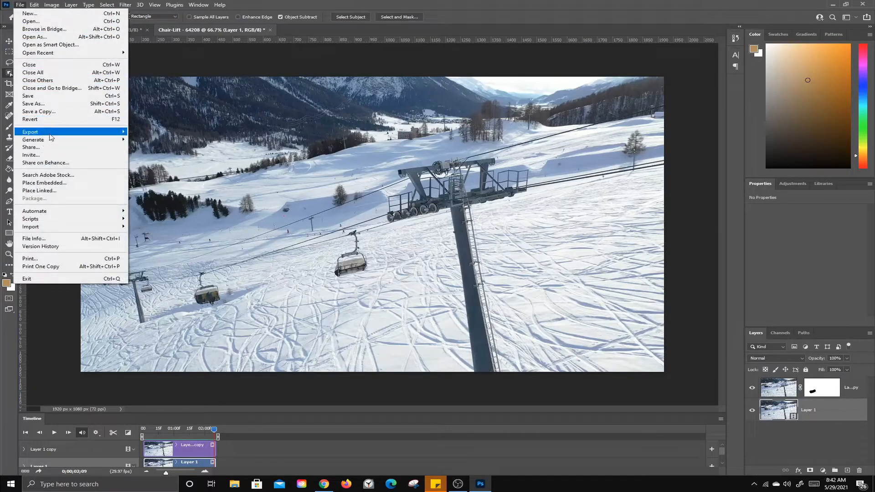
mouse_move(71, 133)
click(144, 164)
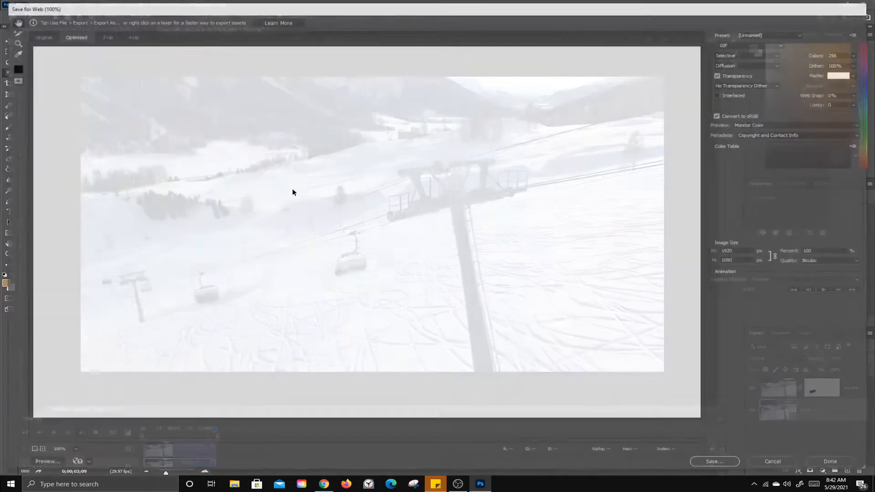